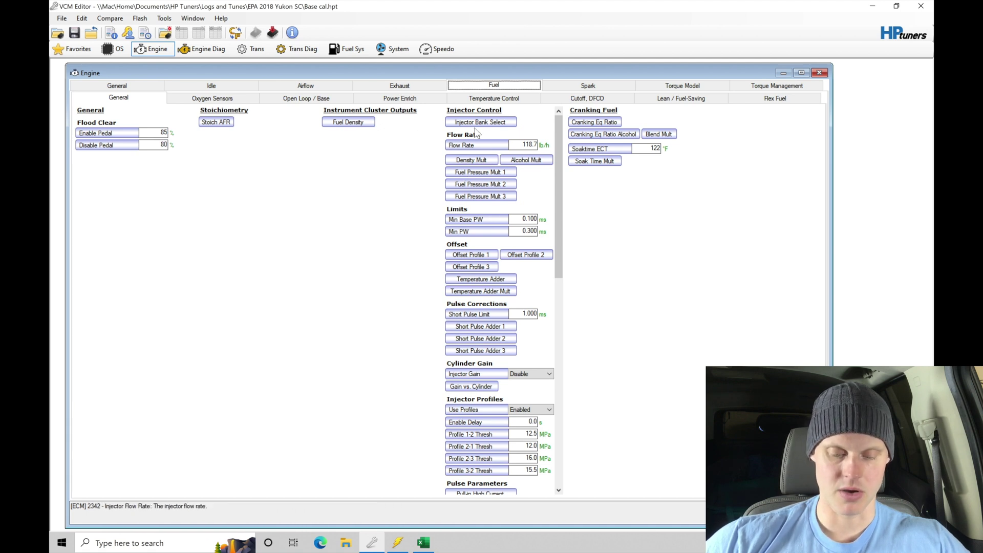
Try loading LT4 Fuel Injectors.htt in the Template Applicator and dismiss the unsupported-version error
click(85, 18)
click(119, 129)
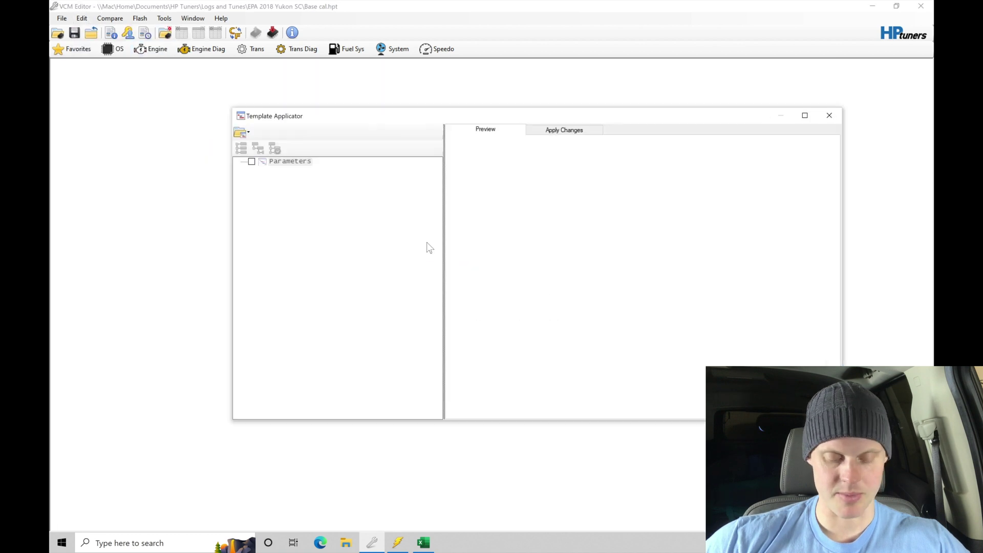
click(243, 134)
click(260, 145)
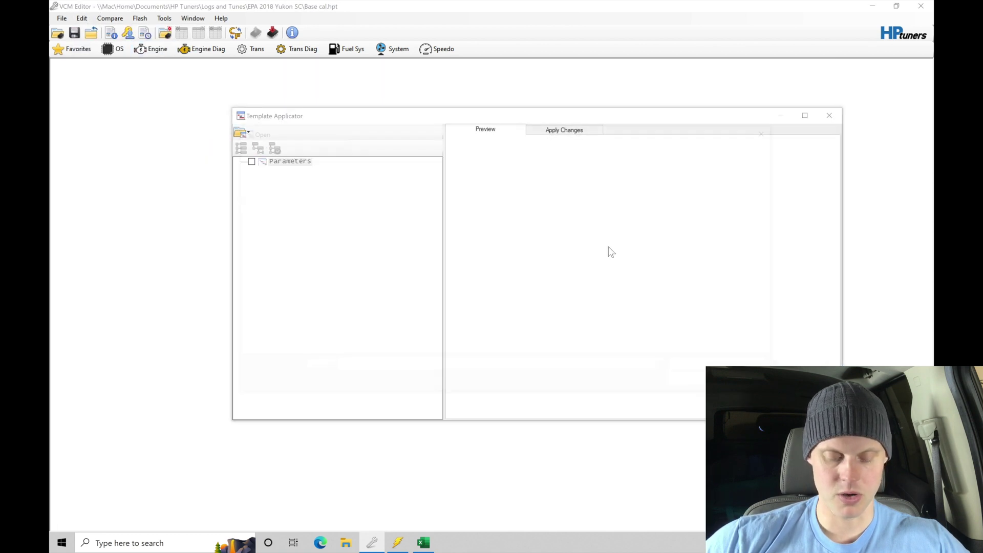
click(598, 251)
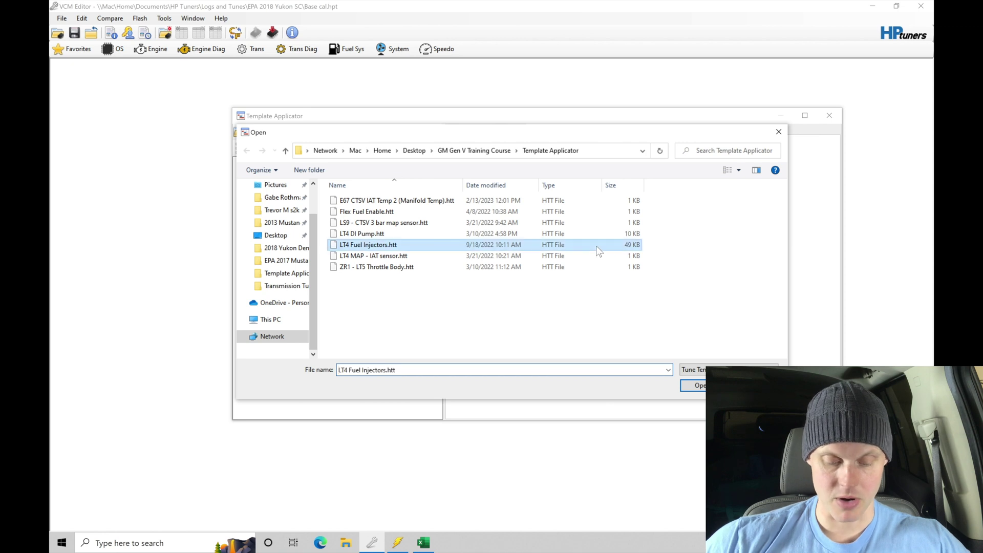
double_click(598, 250)
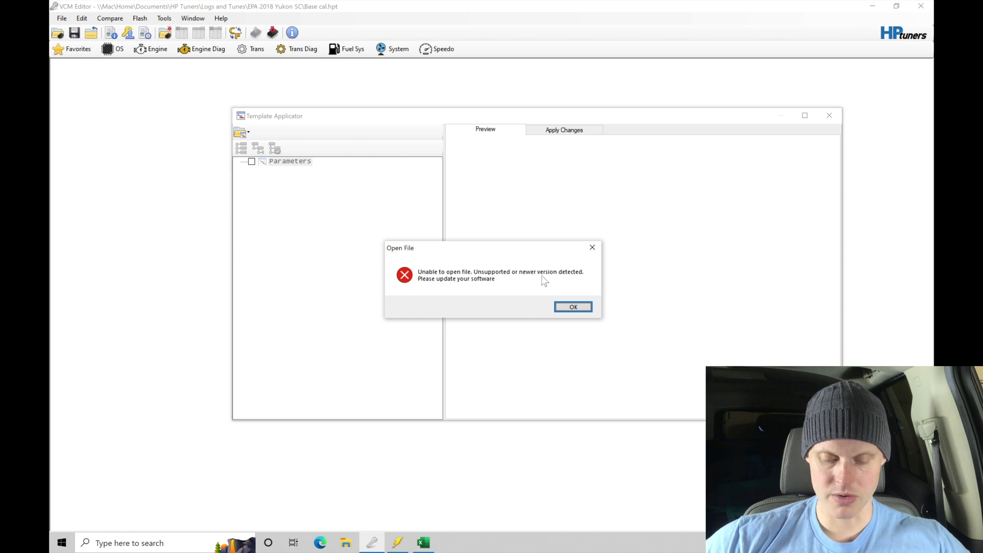
click(571, 307)
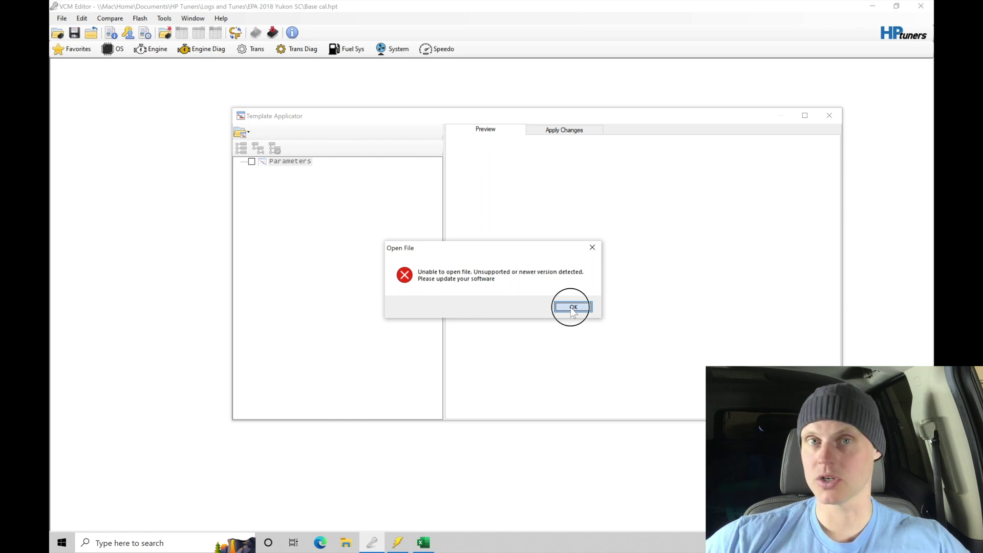
click(571, 307)
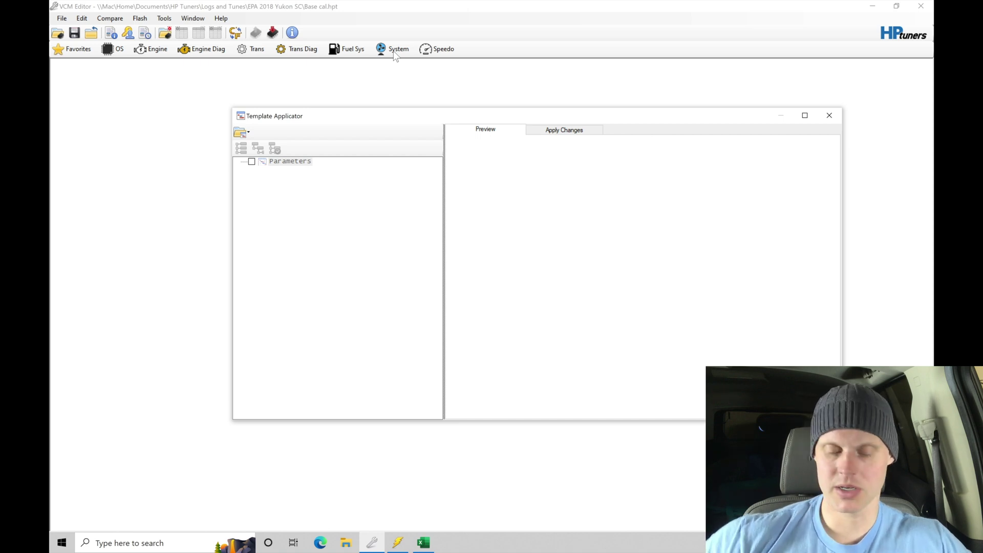
Close the empty Template Applicator to return to Engine Fuel General settings
click(829, 115)
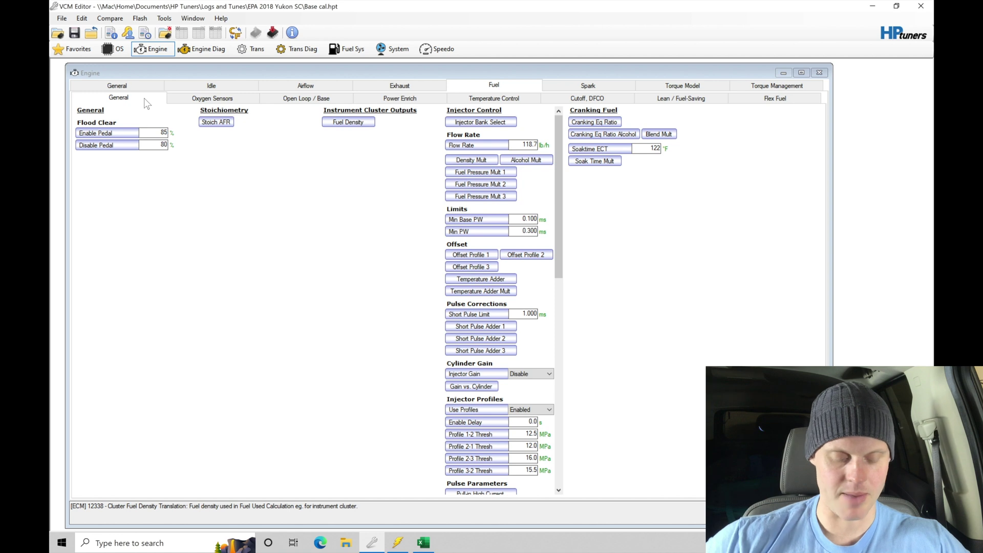
Save the Base cal tune, close the Engine window, and exit VCM Editor
click(61, 18)
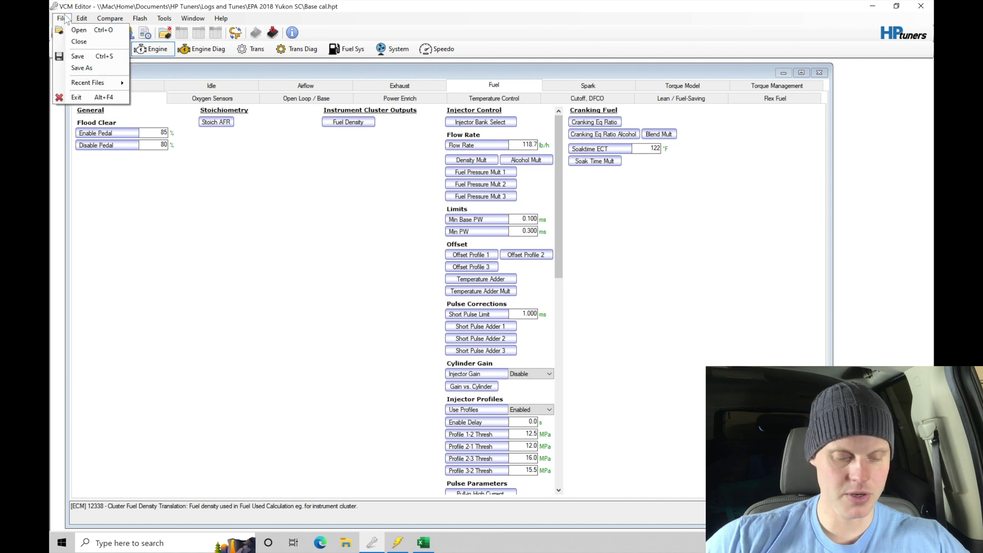
click(77, 55)
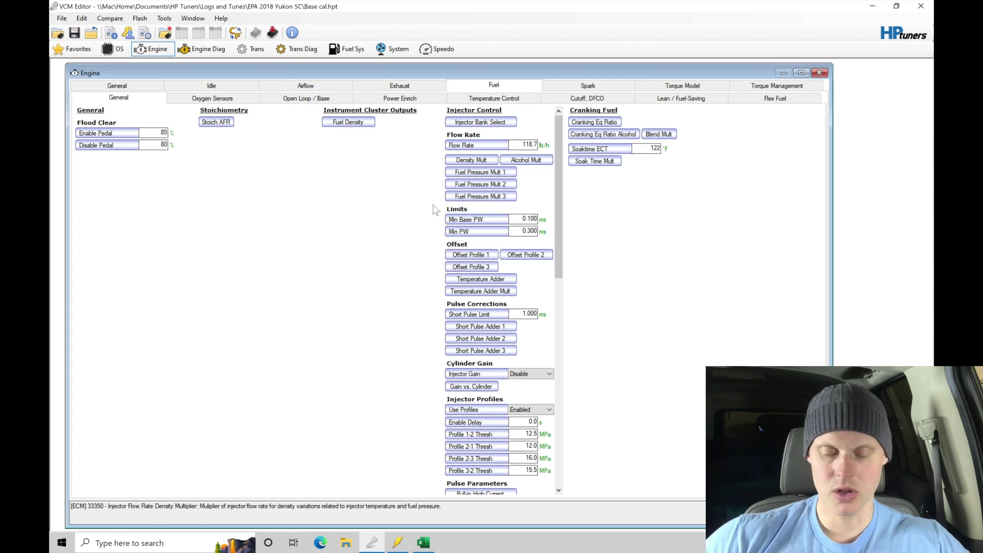
click(818, 72)
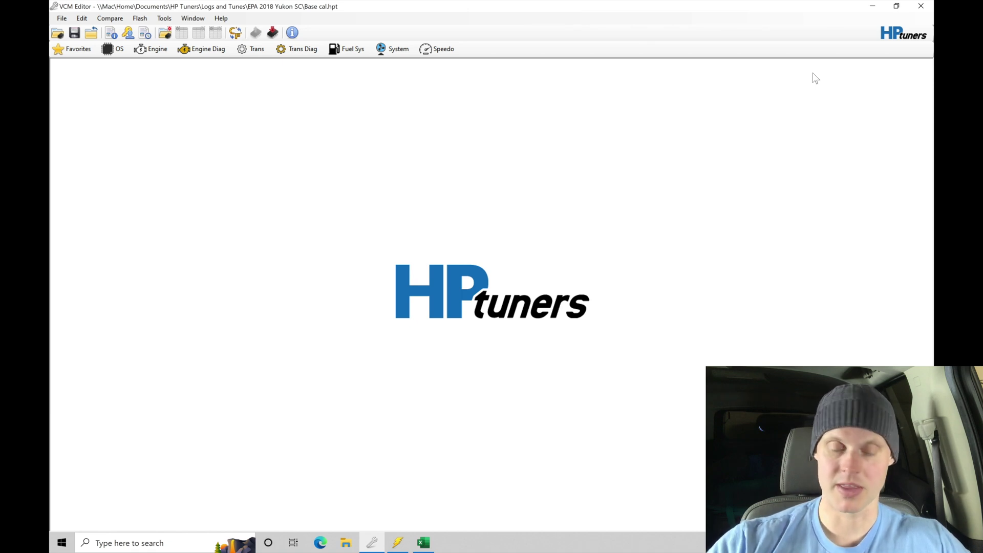
click(922, 12)
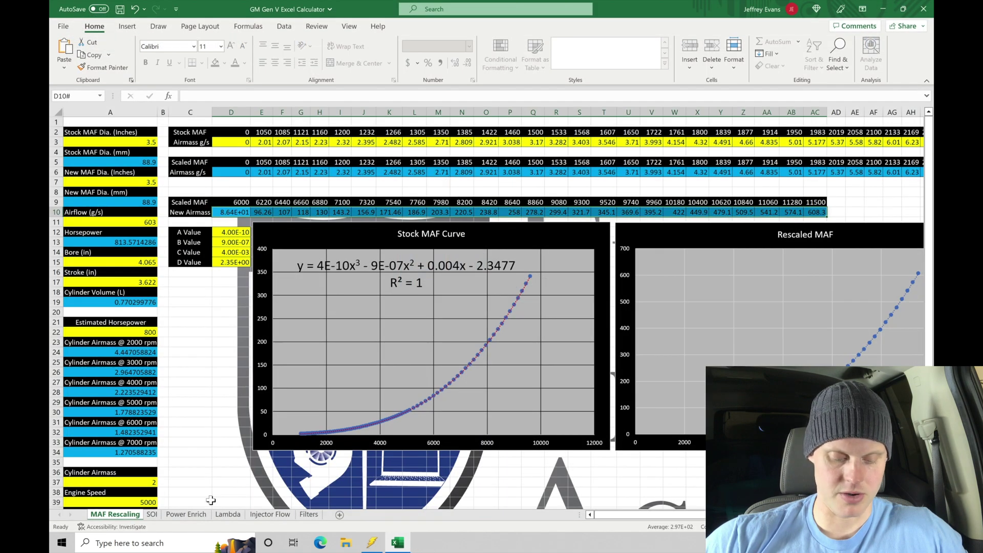
Search Windows for 'vcm editor(beta' and launch VCM Editor (Beta)
click(173, 547)
text(vcm editor)
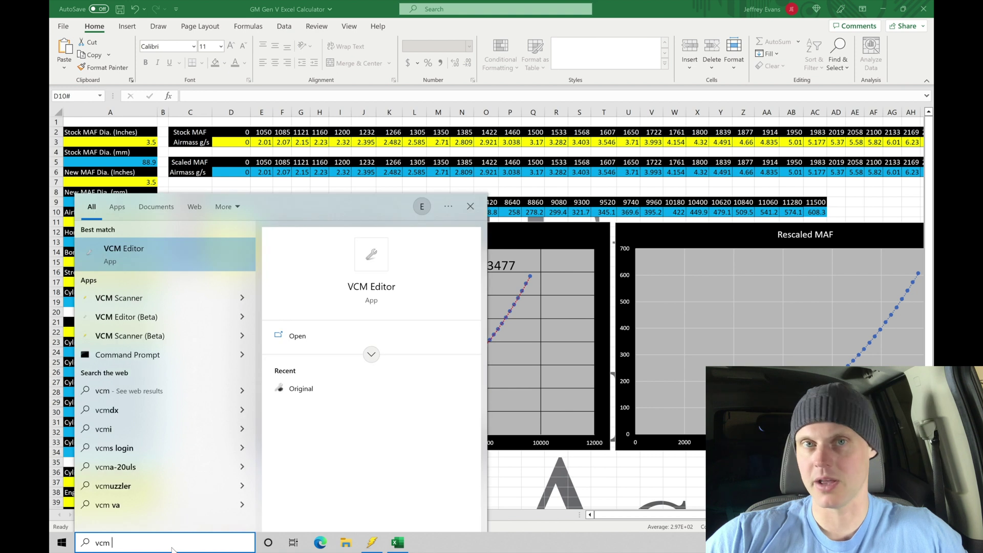
text((beta)
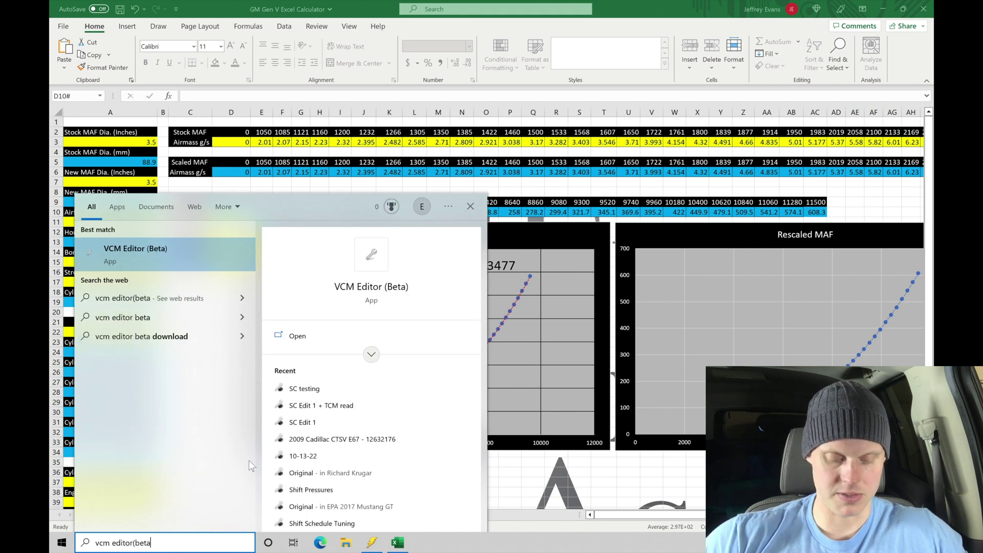
click(379, 269)
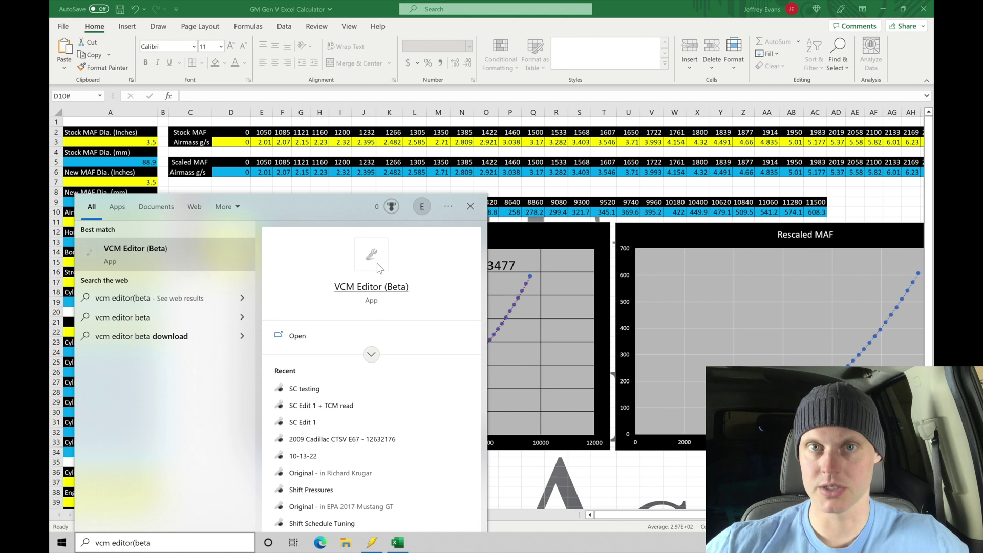
click(379, 268)
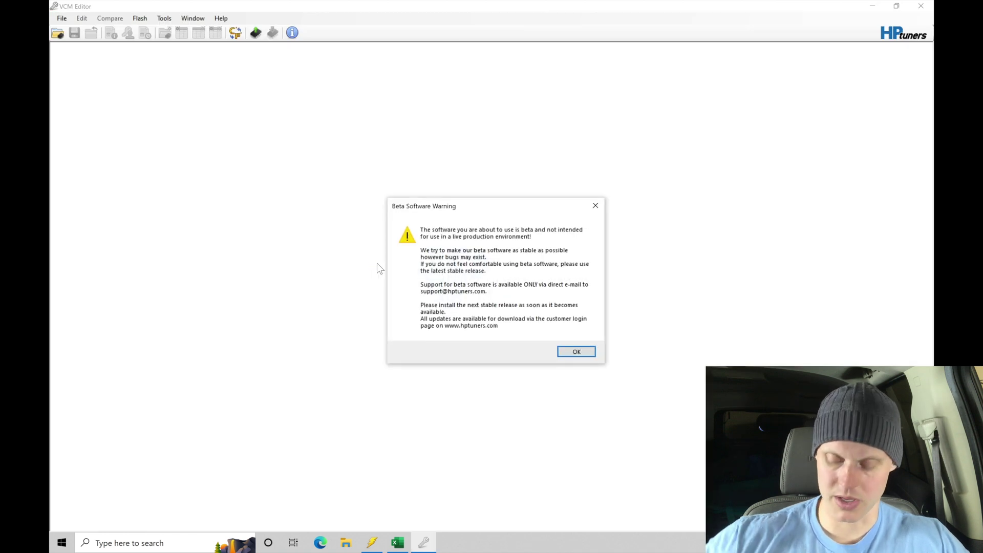
Acknowledge the beta warning, open the Base cal tune, and show its Engine fuel settings
key(Return)
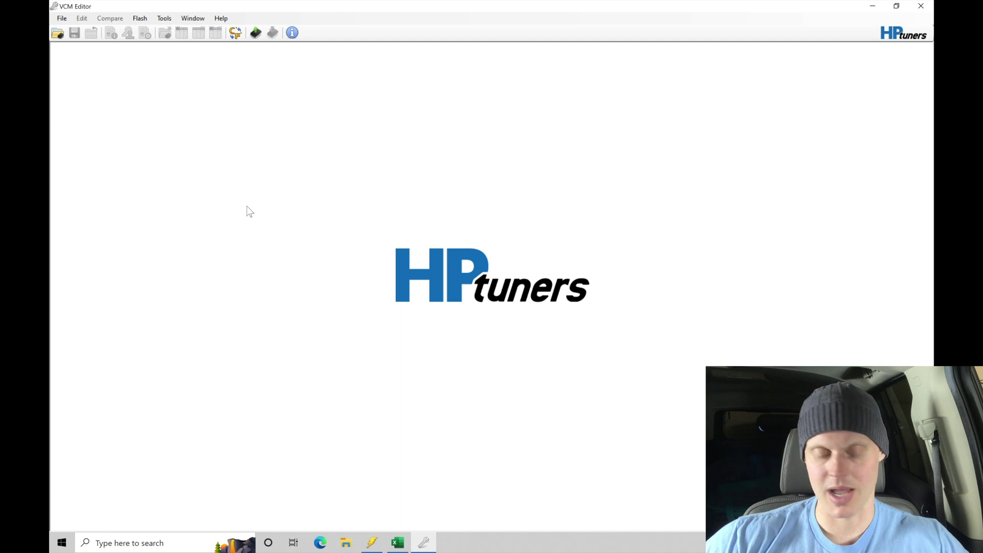
key(ctrl+o)
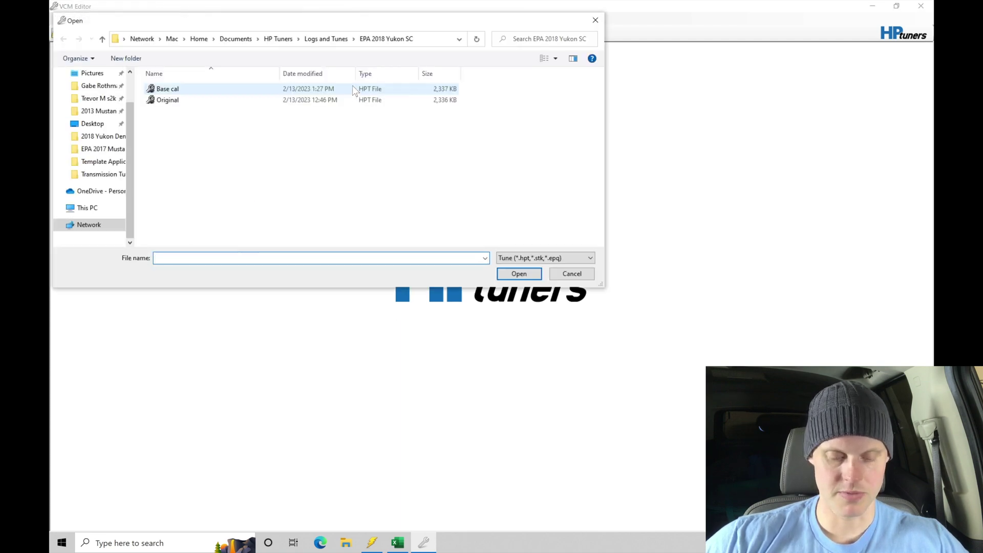
double_click(353, 88)
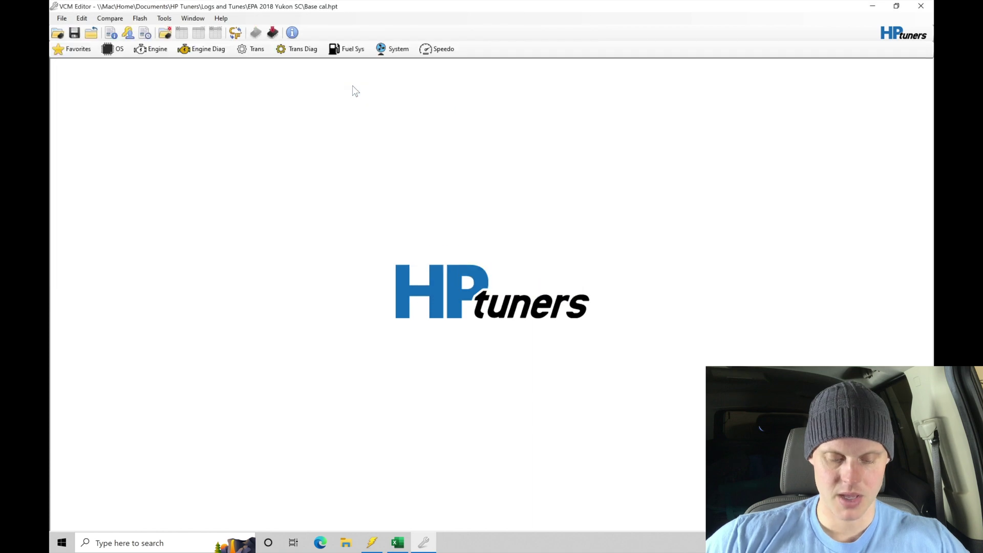
click(159, 48)
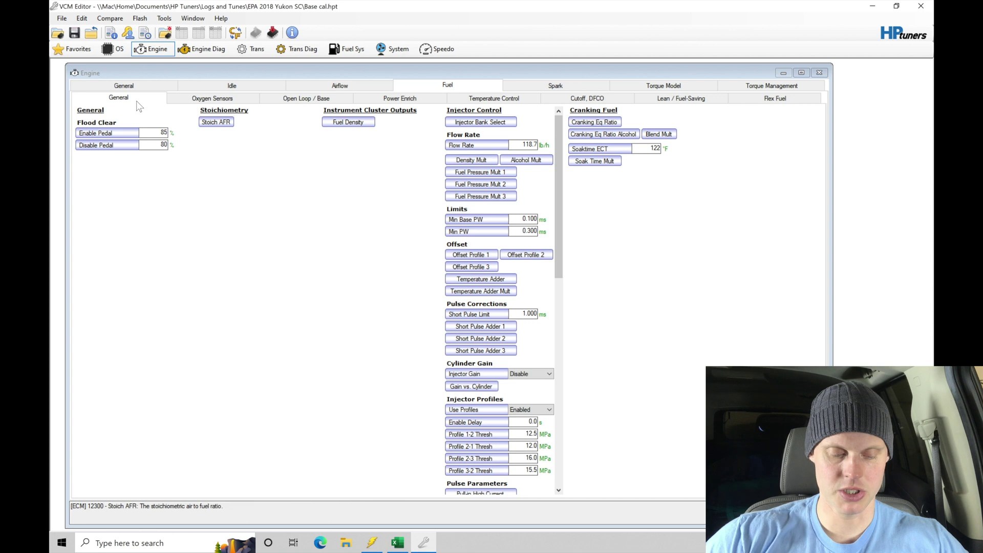
click(110, 19)
Load LT4 Fuel Injectors.htt and apply it: 8 switches, 13 scalars, 49 tables updated
click(120, 129)
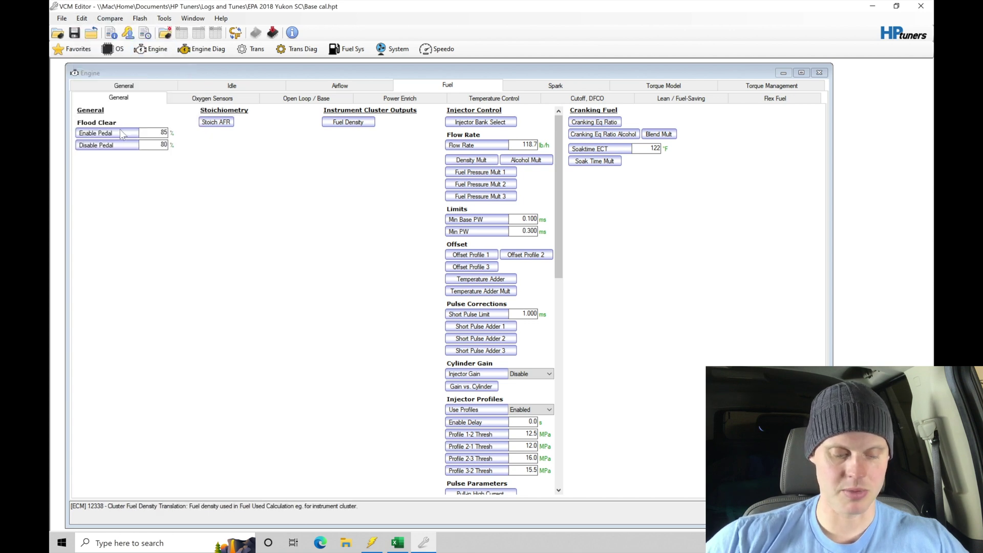
click(243, 134)
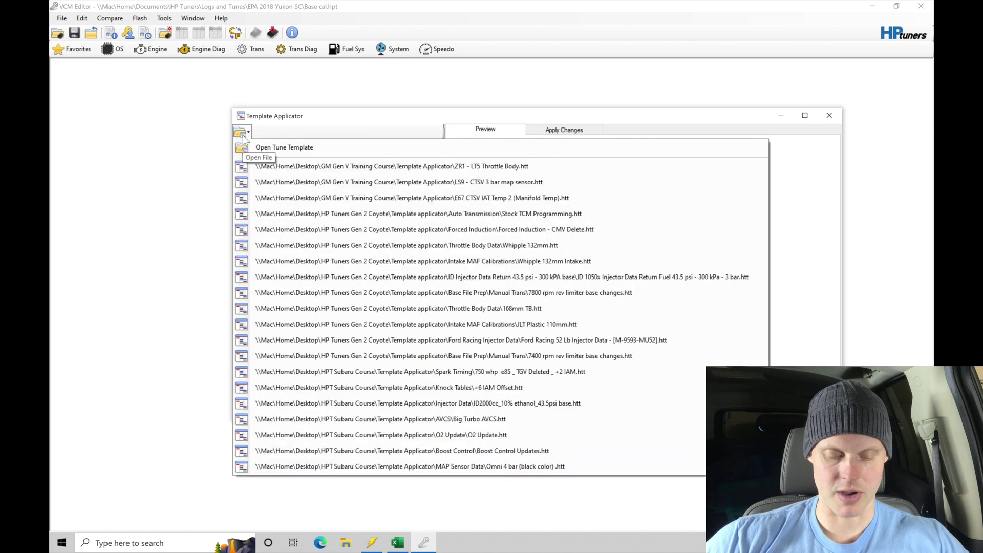
click(264, 148)
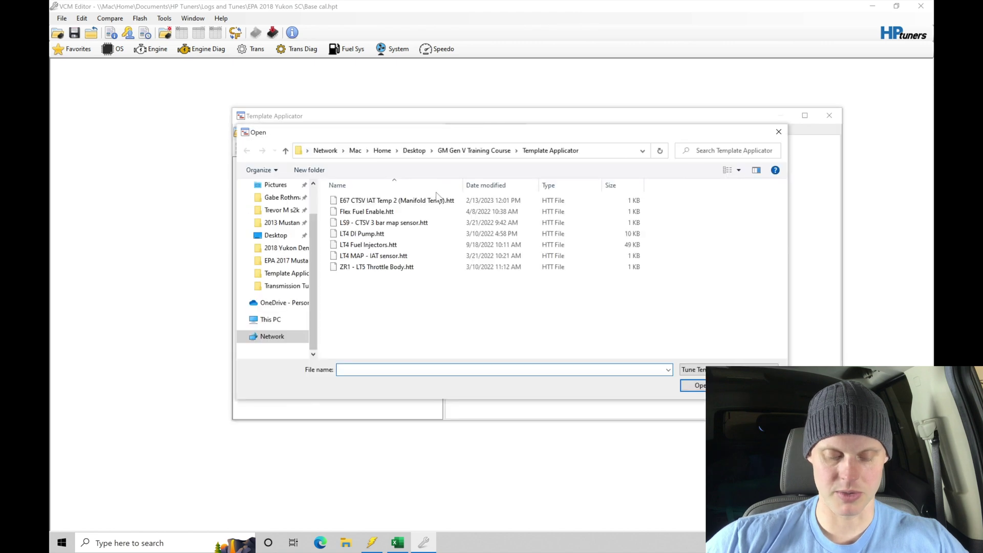
click(416, 245)
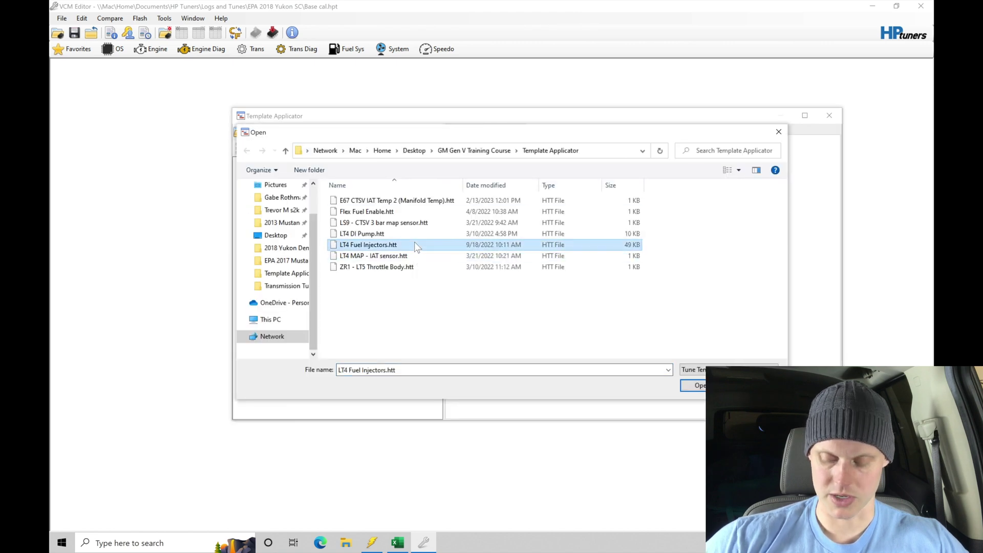
double_click(415, 244)
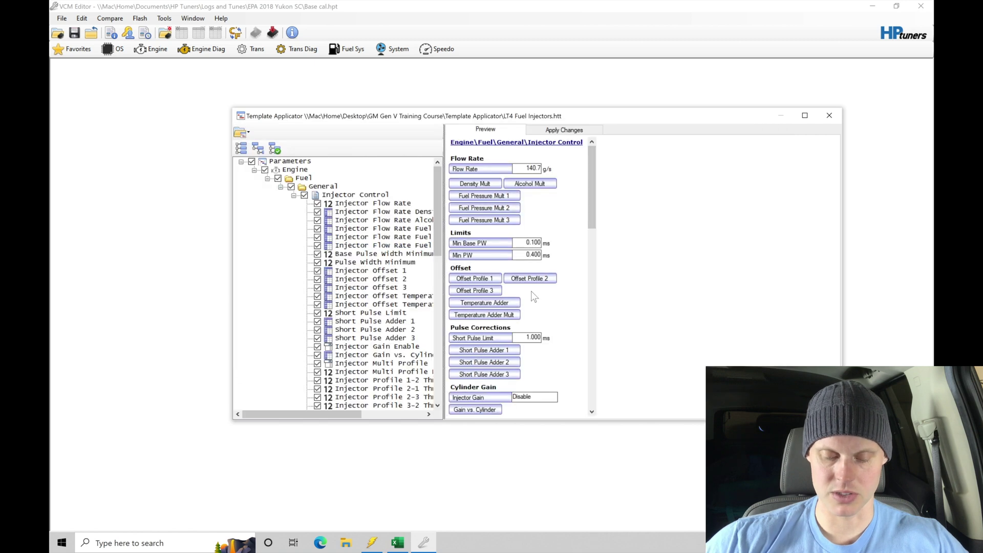
click(563, 130)
click(457, 145)
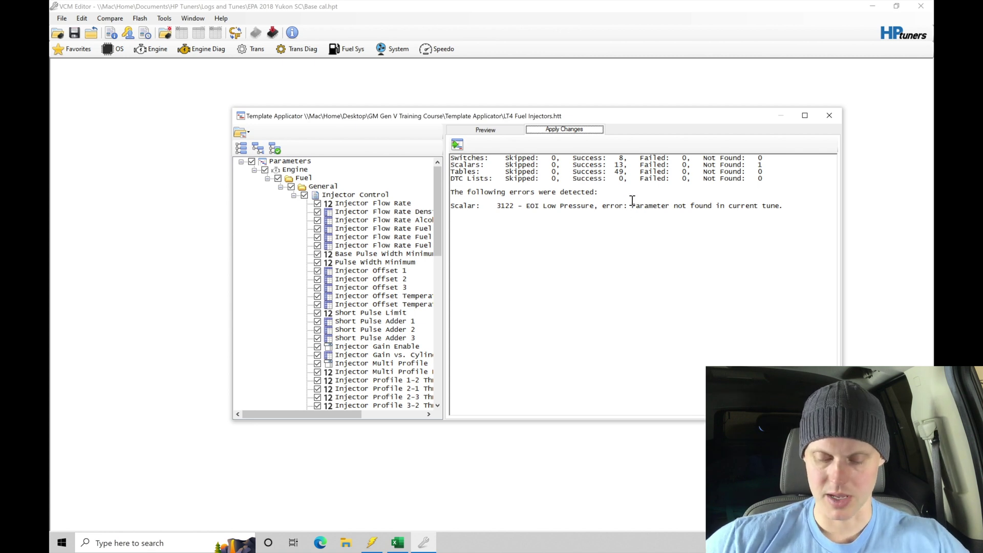
Close the LT4 template results, leaving injector Flow Rate at 140.7 lb/h
click(829, 115)
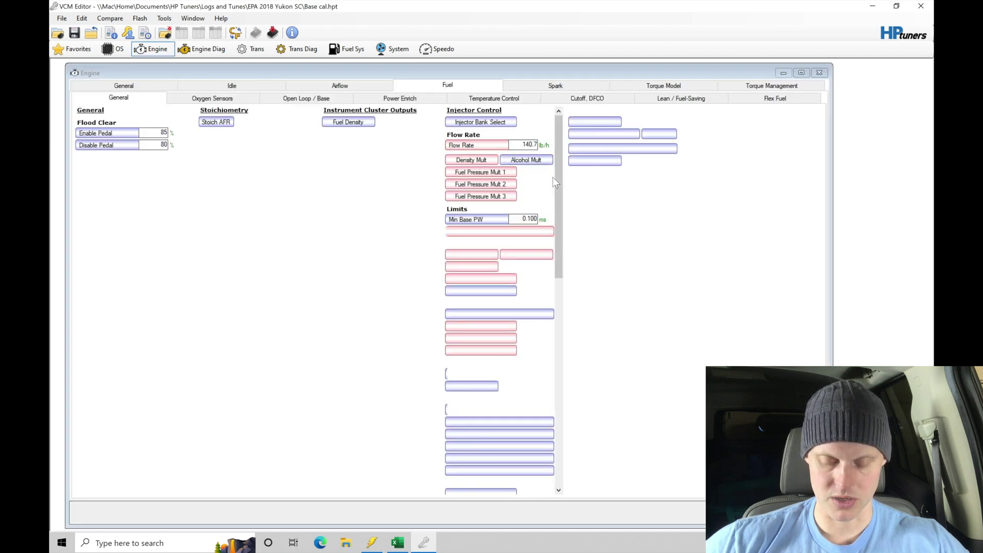
drag(557, 180, 555, 423)
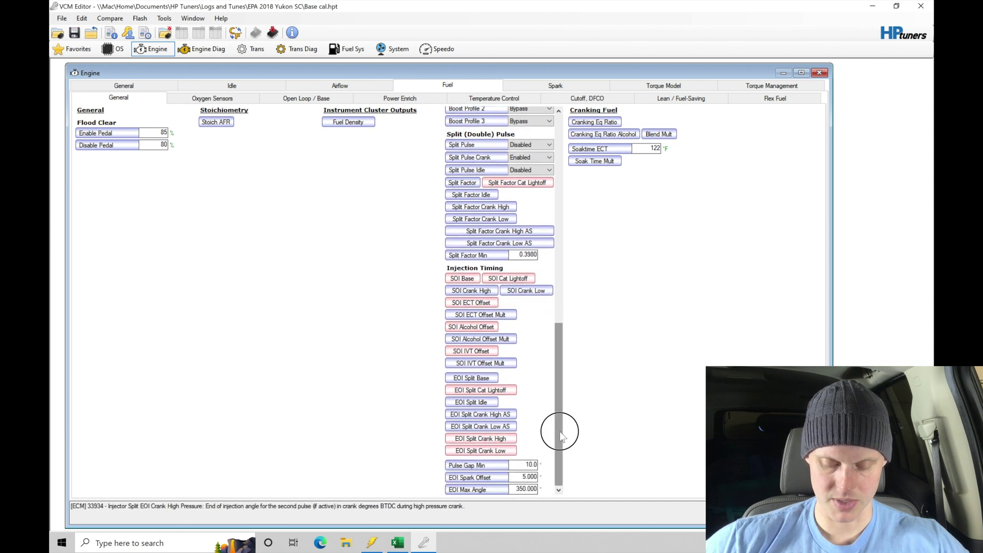
drag(560, 431, 557, 181)
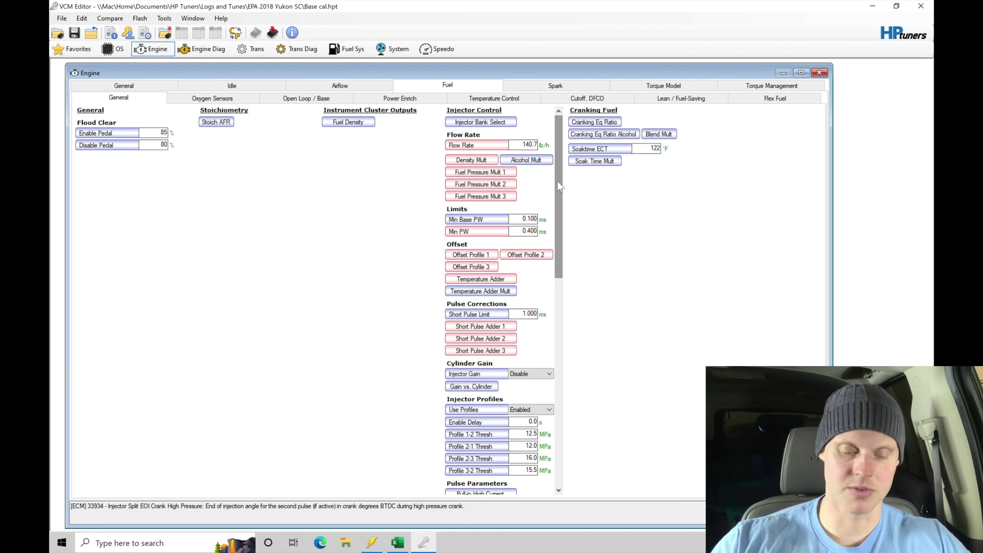
Open the Stoich AFR table (flat 14.10840), clear the licence warning, and launch the Template Applicator
click(217, 122)
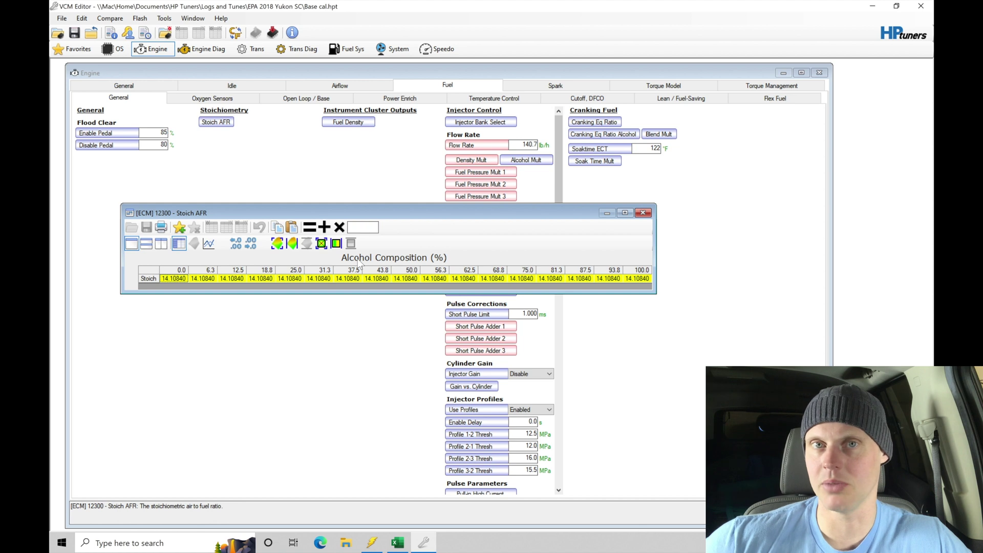
click(85, 23)
click(115, 128)
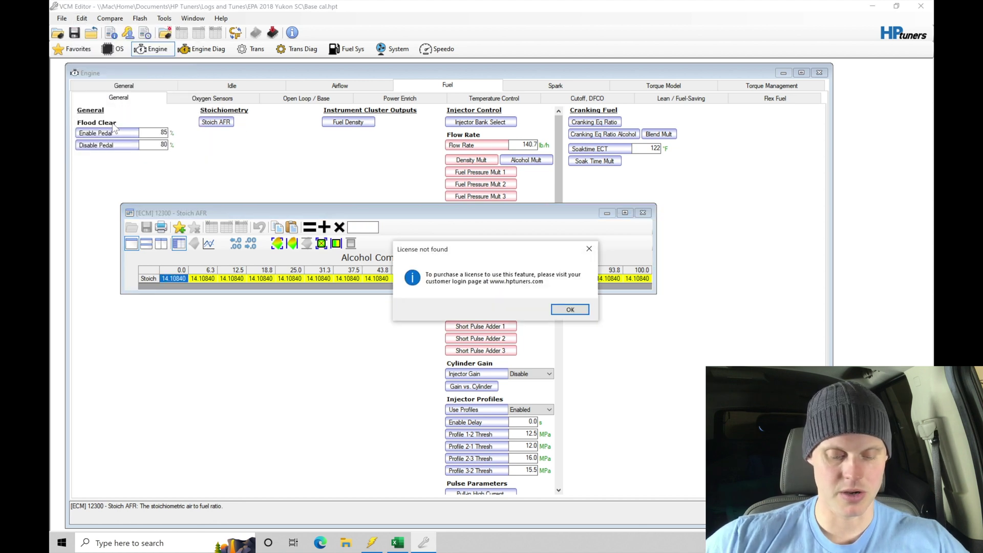
click(589, 249)
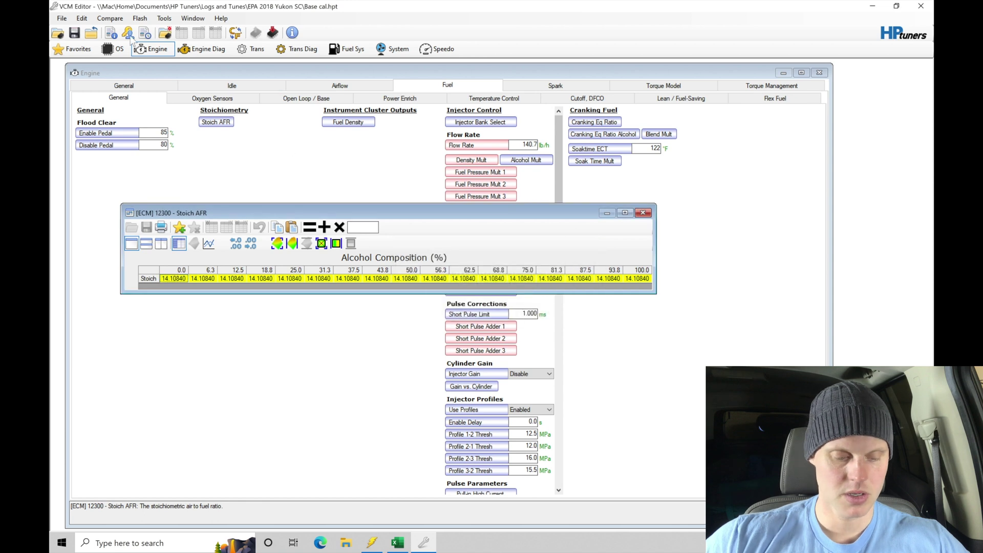
click(82, 18)
click(126, 125)
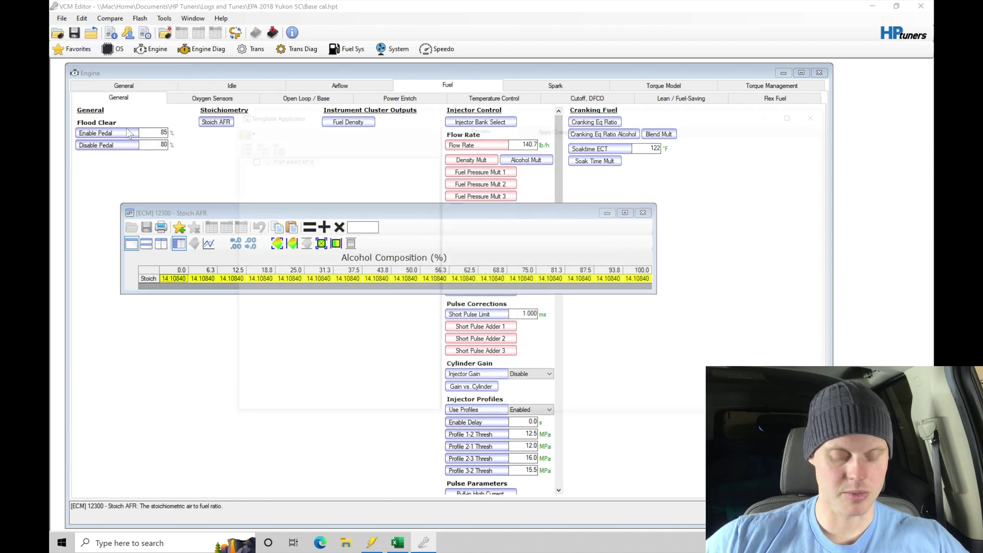
Load and apply Flex Fuel Enable.htt (2 switches, 6 scalars, 1 table), then close the applicator
click(246, 132)
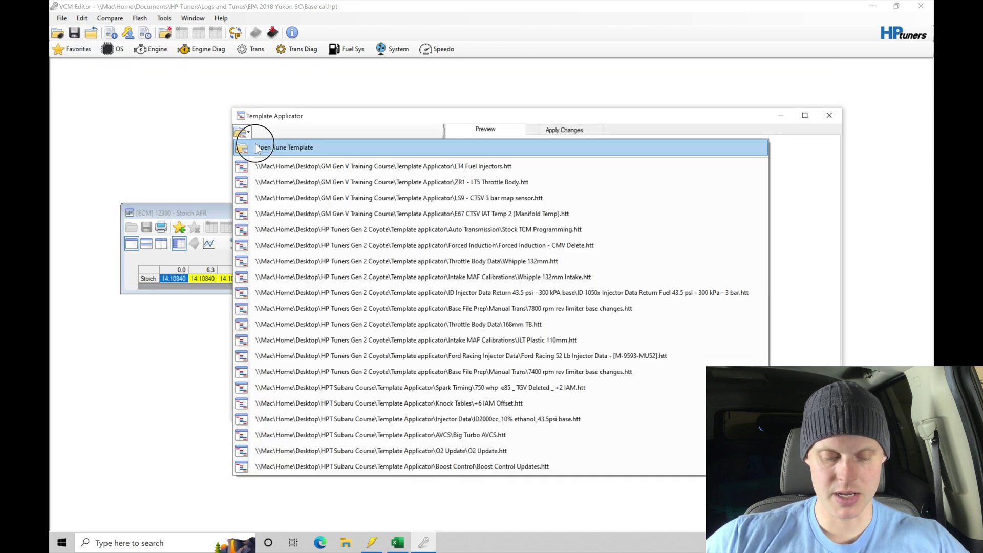
click(258, 148)
click(543, 210)
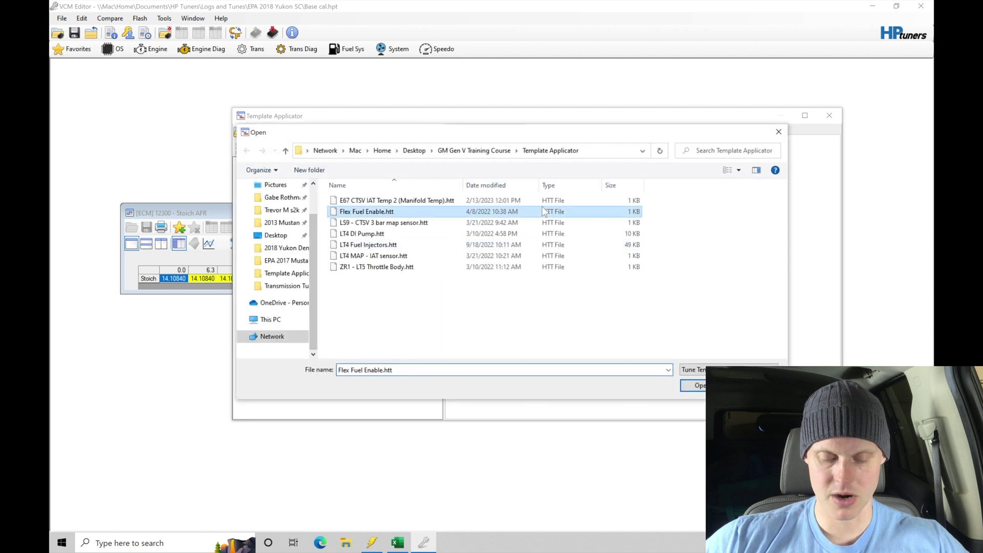
double_click(542, 207)
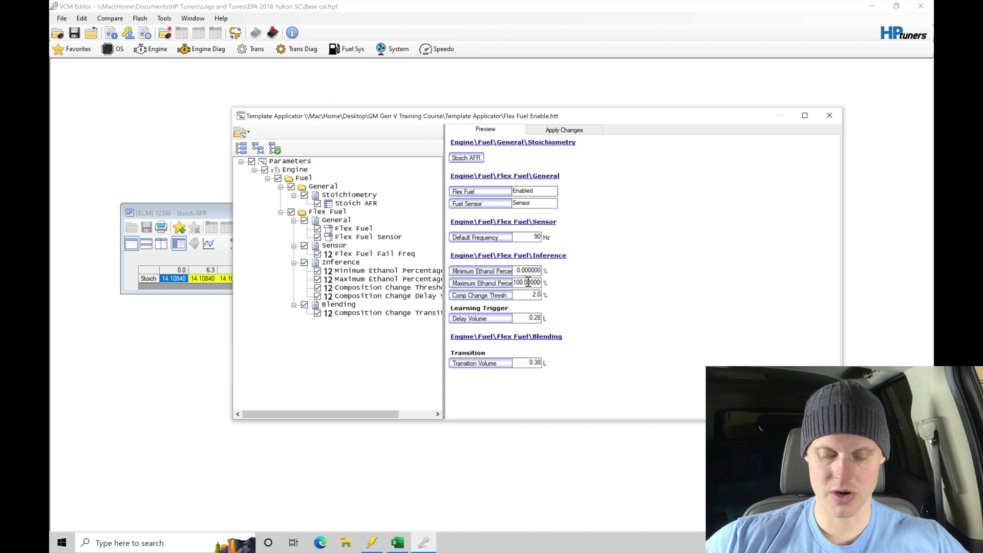
click(573, 130)
click(457, 145)
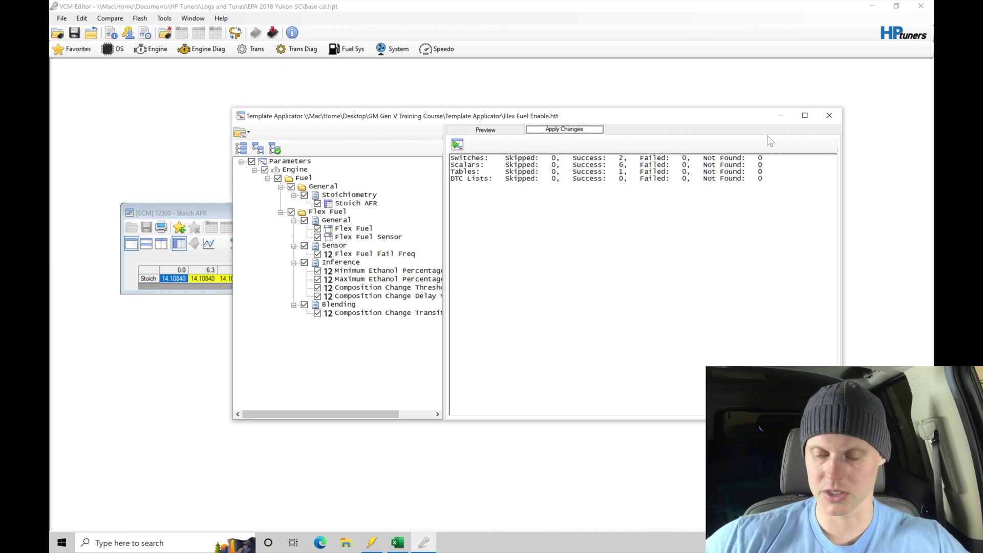
click(828, 117)
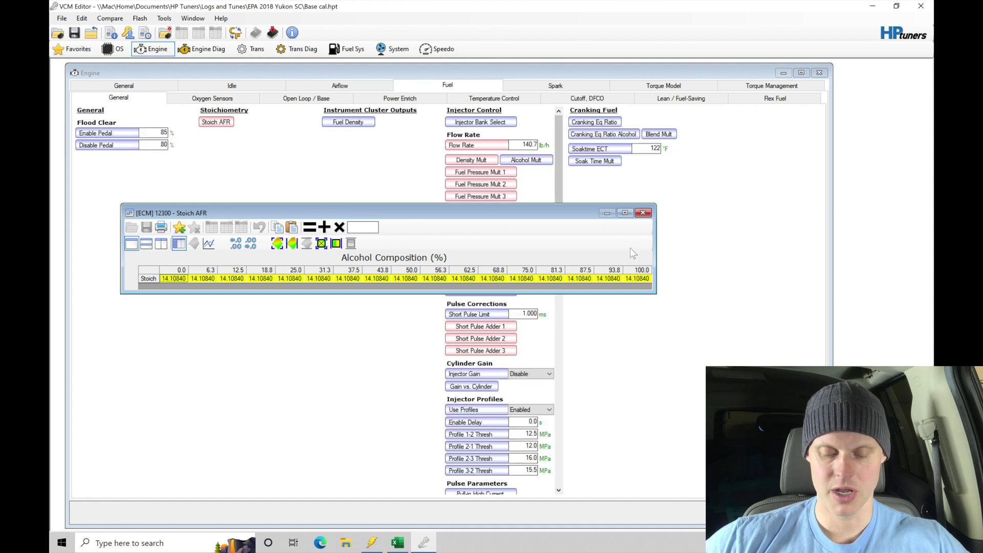
Reopen Stoich AFR to confirm 14.67822 at 0% down to 8.97656 at 100% alcohol, then glance at Cranking Eq Ratio
click(644, 213)
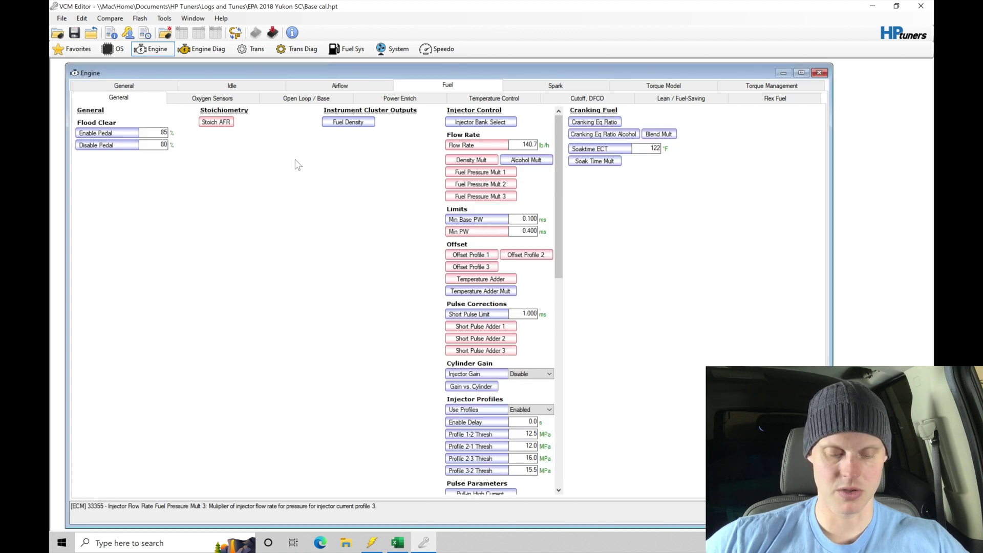
click(216, 122)
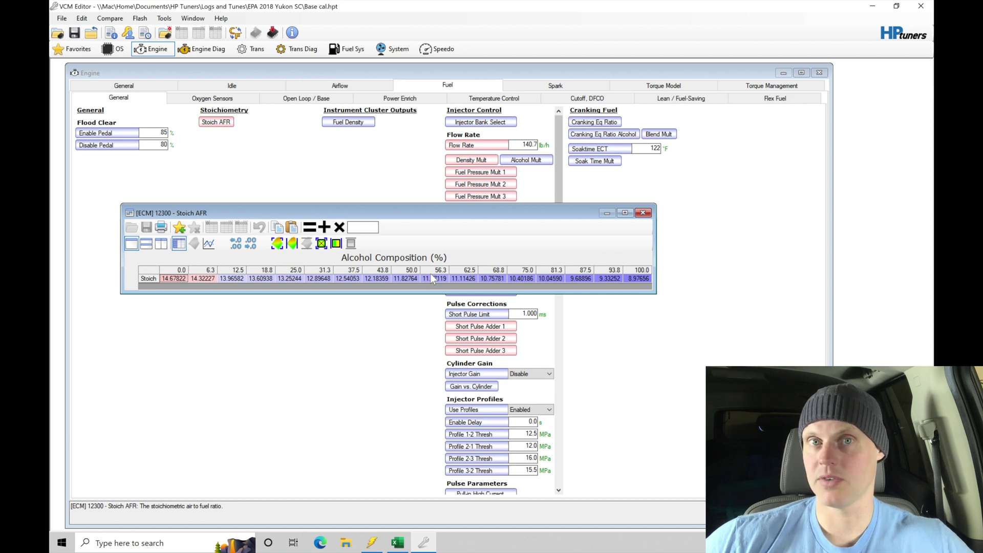
click(642, 213)
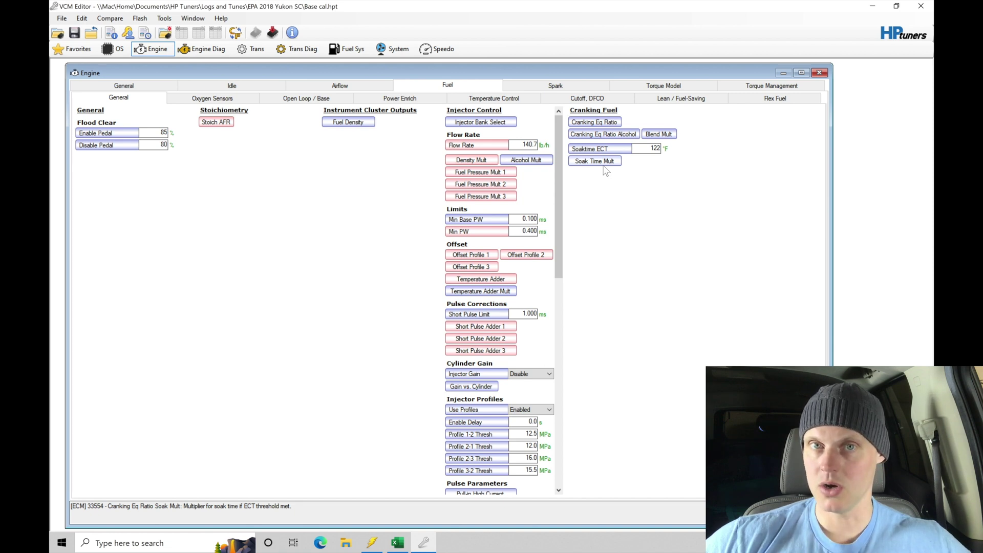
click(599, 124)
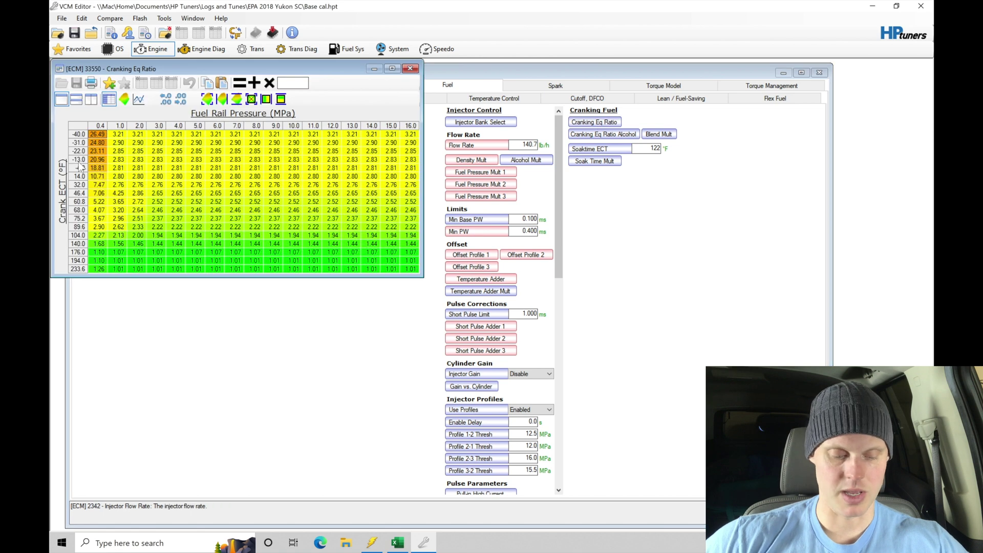
click(410, 68)
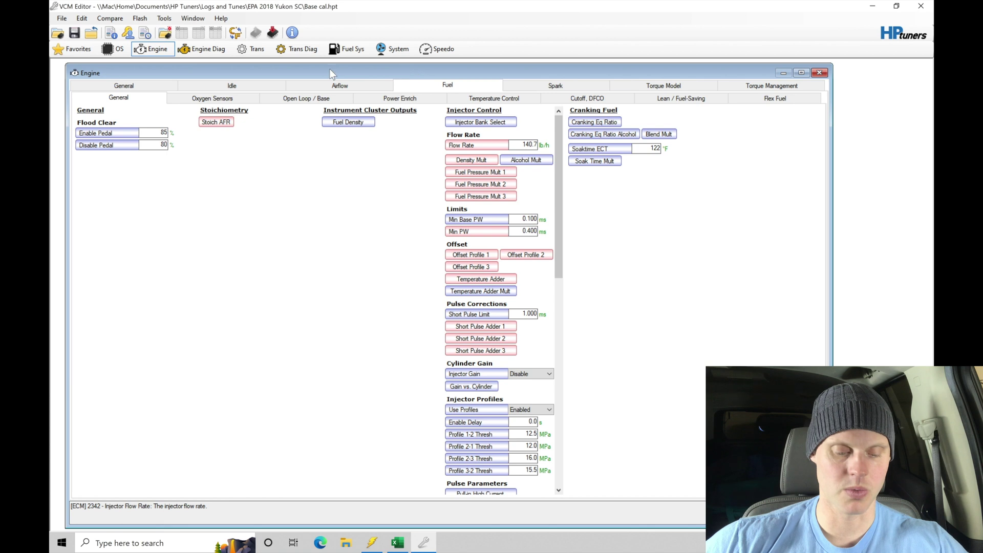
In the Oxygen Sensors fuel settings, set LTFT Min ECT to 300 °F
click(241, 102)
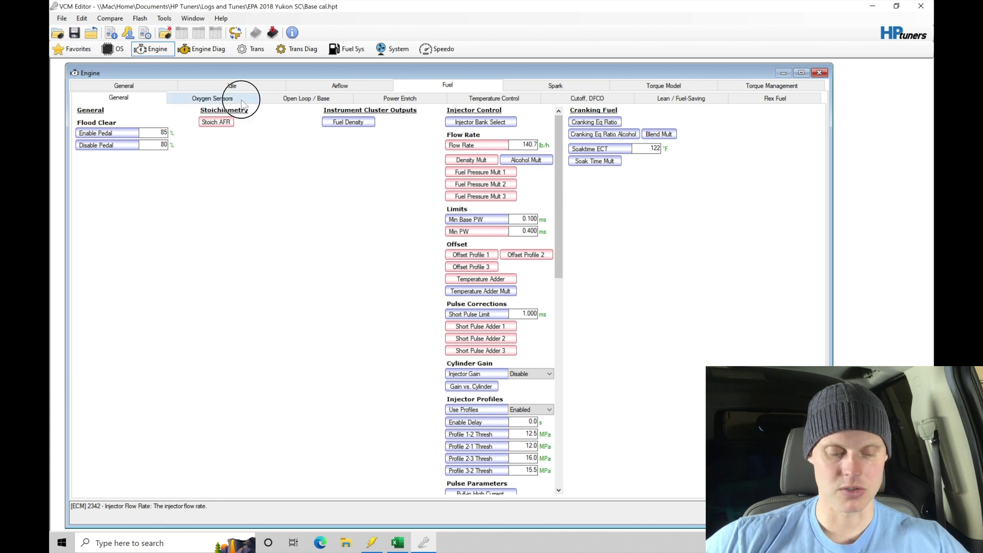
click(148, 204)
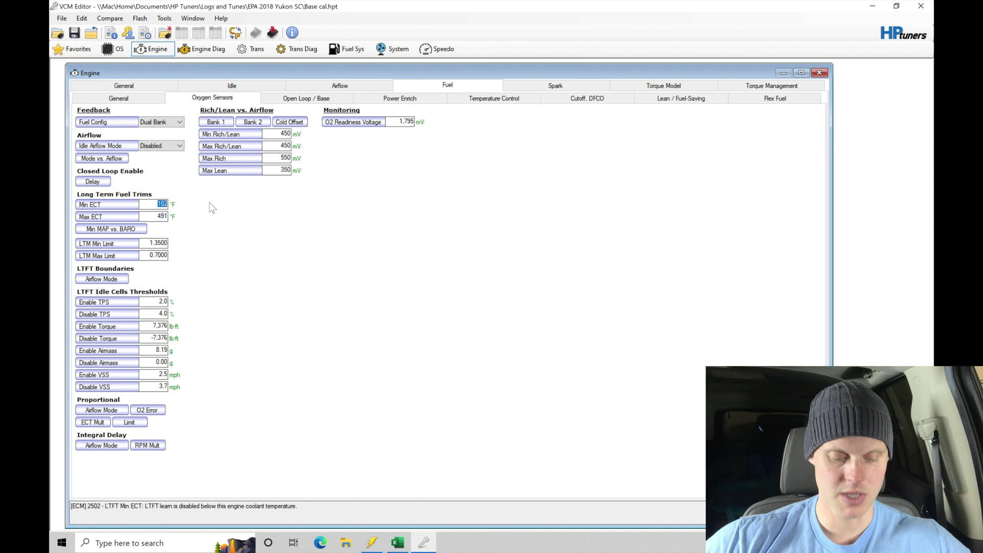
text(300)
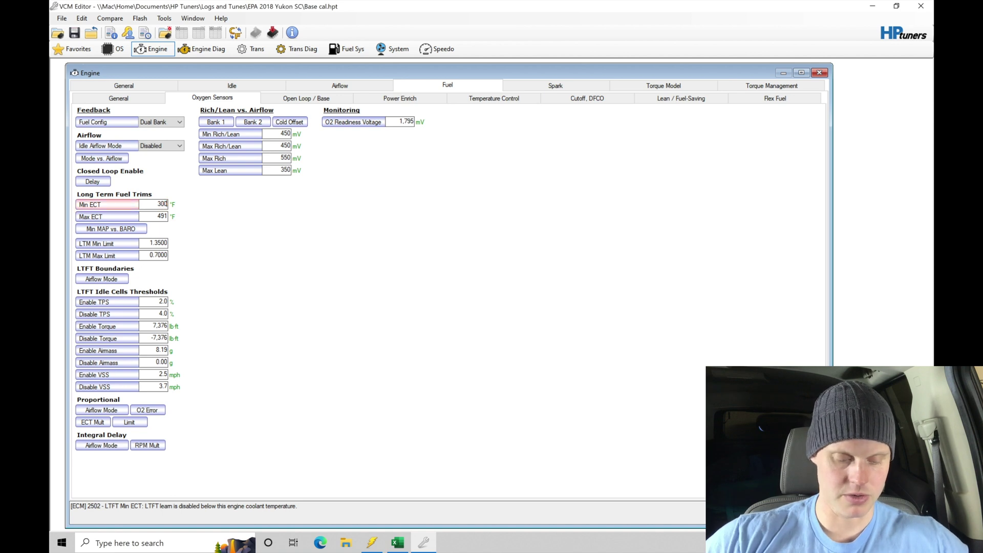
key(Tab)
Set all nine cells of the Min MAP vs. Baro table to 120 kPa
click(149, 229)
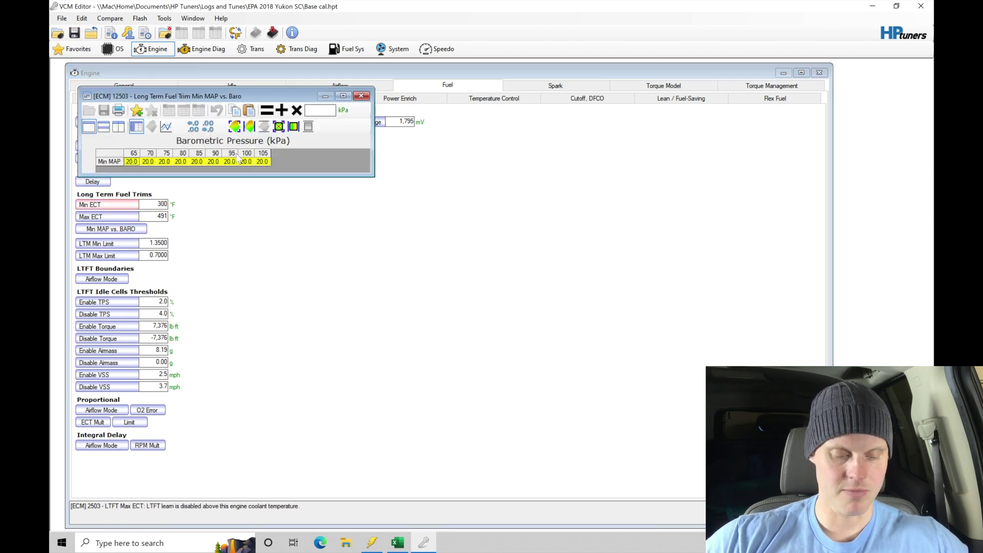
drag(142, 161, 284, 160)
click(319, 110)
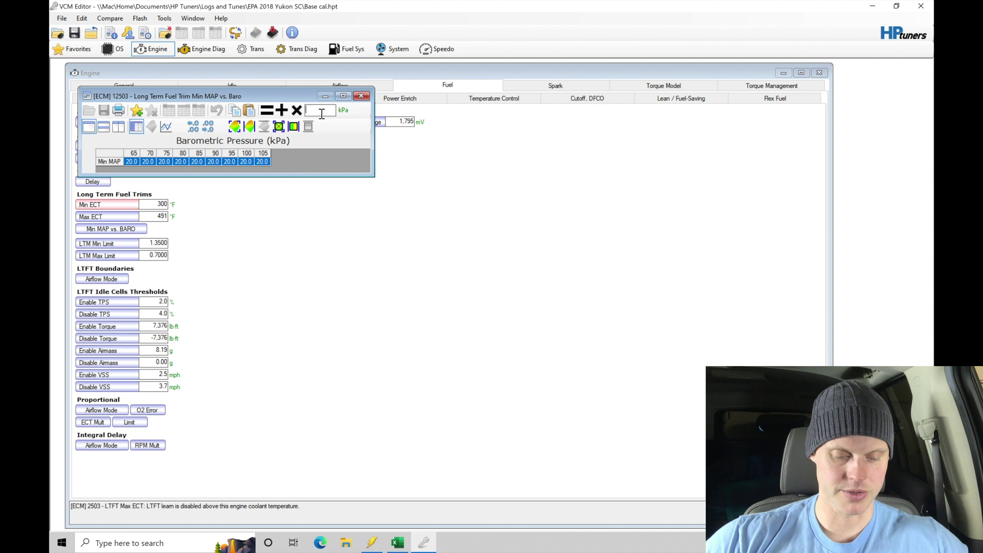
text(120)
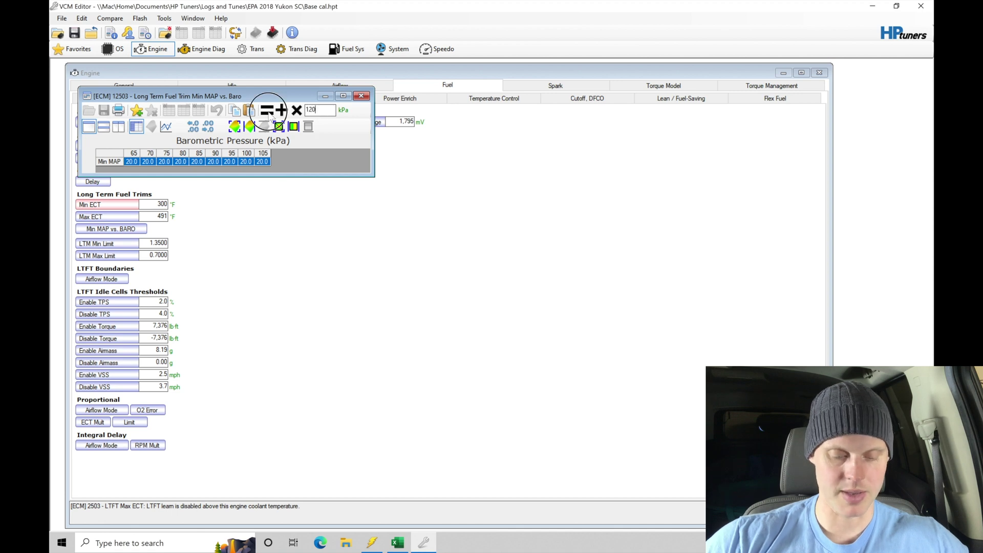
click(266, 109)
click(361, 96)
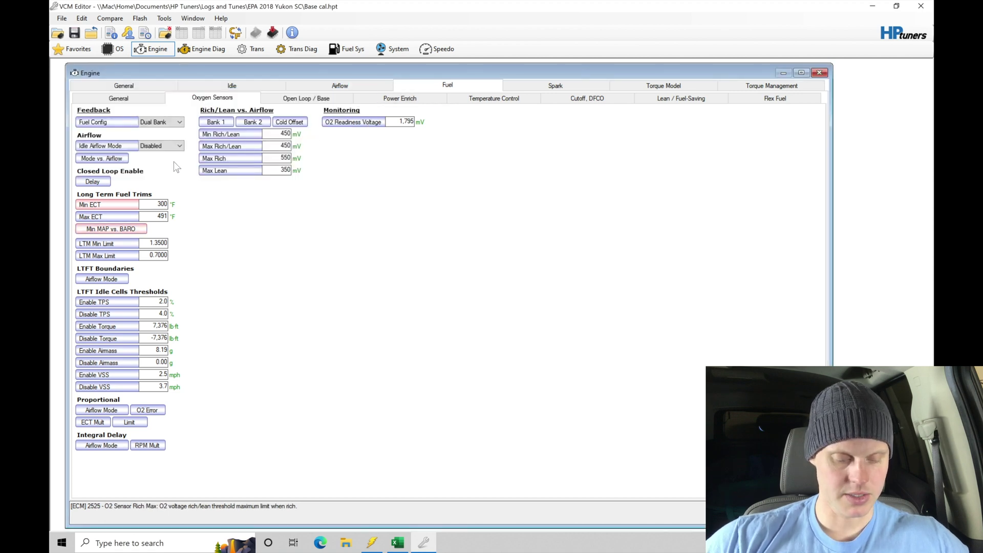